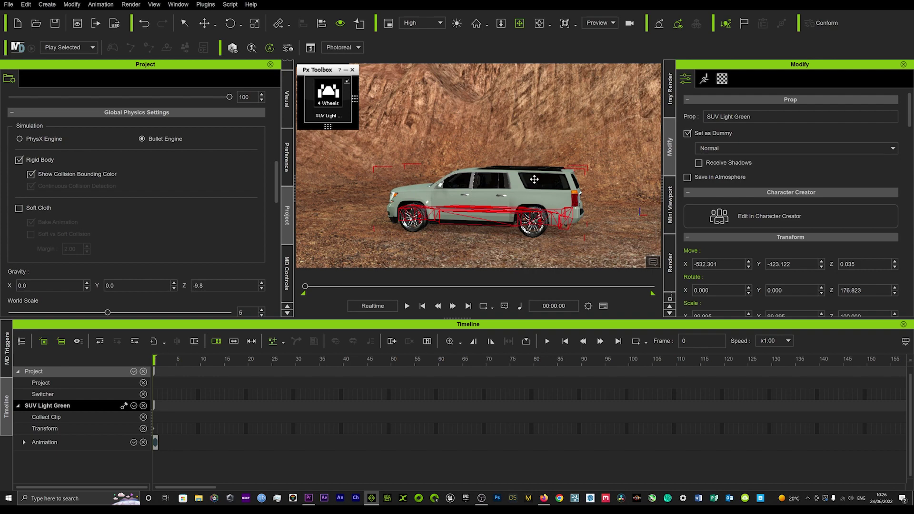
# - Orbit to the SUV's rear-left and start its physics simulation
pyautogui.moveTo(591, 188); pyautogui.dragTo(469, 186, button='right')
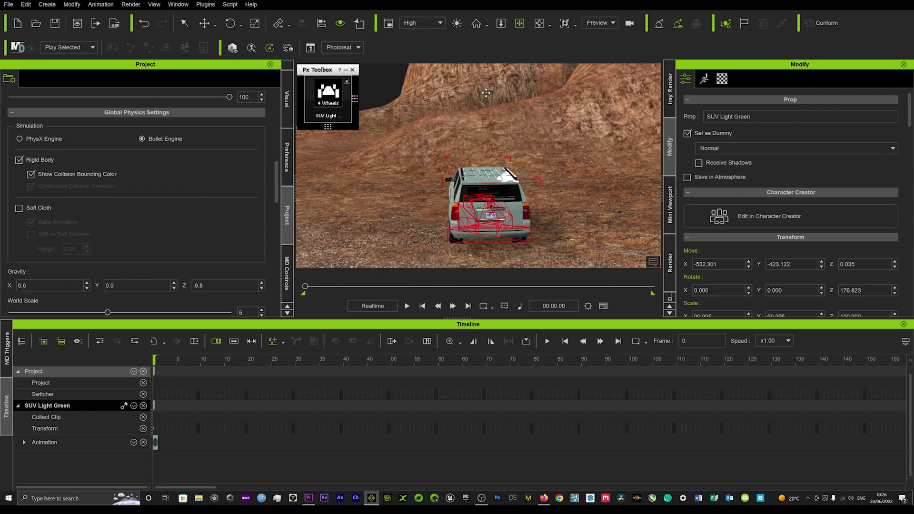
pyautogui.moveTo(419, 197); pyautogui.dragTo(362, 190, button='right')
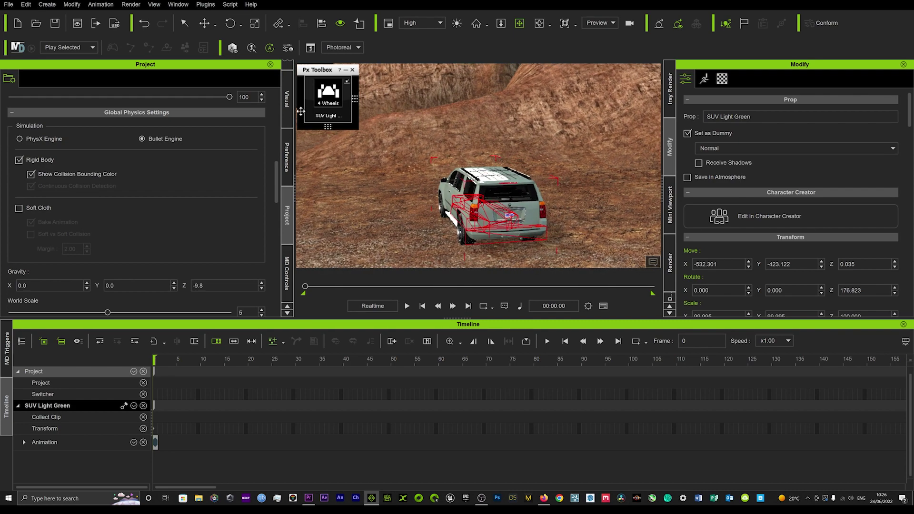
pyautogui.click(317, 113)
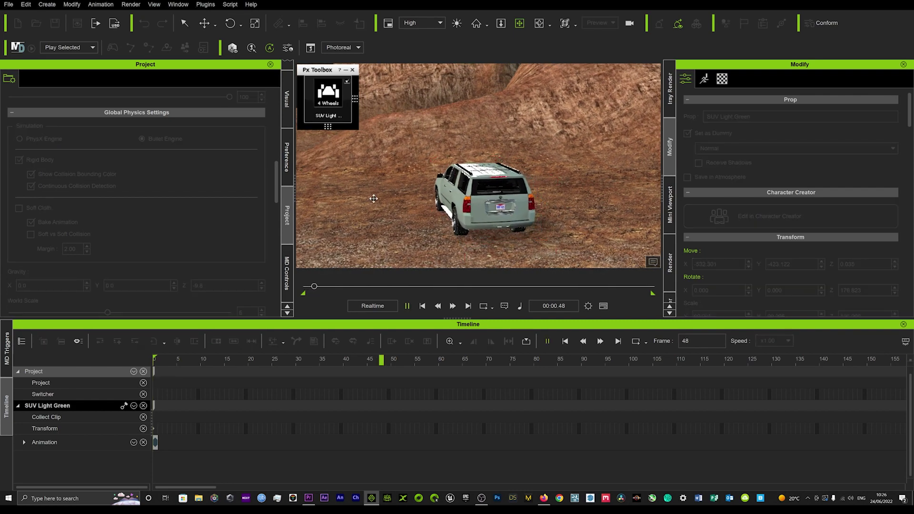
# - Track the driving SUV with the Px Toolbox speed and steering controls while recording to frame 1799
pyautogui.moveTo(361, 187); pyautogui.dragTo(468, 231, button='right')
pyautogui.moveTo(372, 195); pyautogui.dragTo(467, 212, button='right')
pyautogui.moveTo(467, 211); pyautogui.dragTo(427, 231, button='middle')
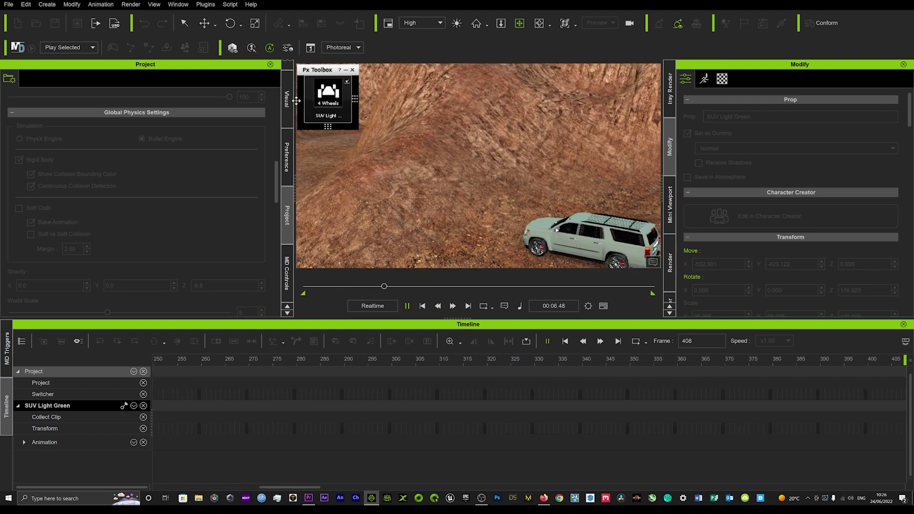
pyautogui.click(317, 110)
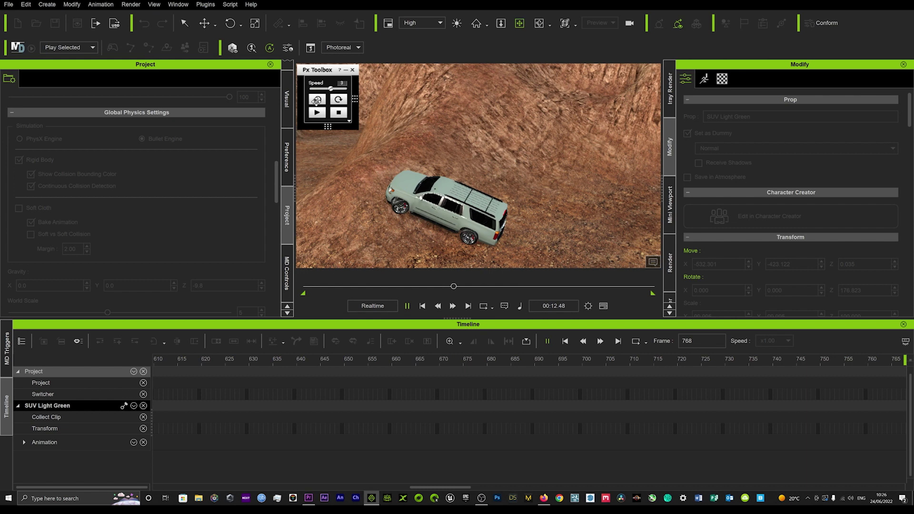
pyautogui.click(317, 100)
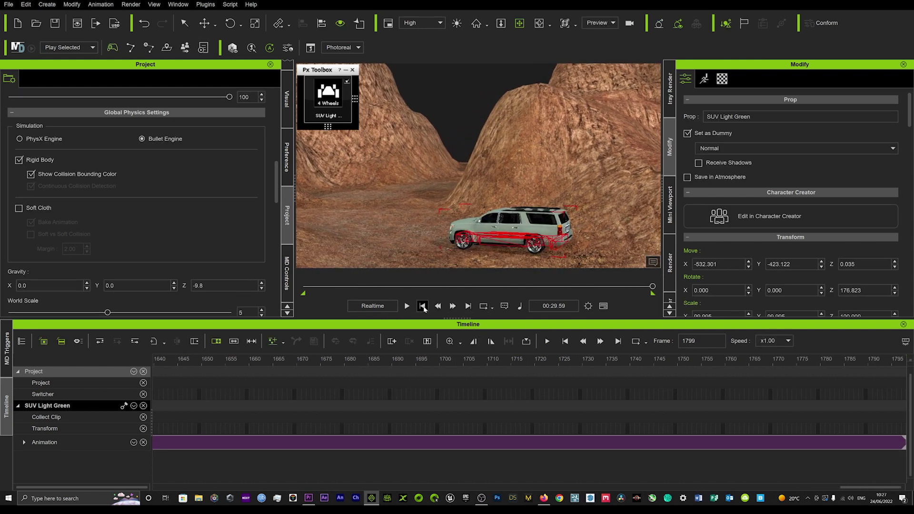
# - Replay the recorded drive, stop at frame 0, and zoom and pan onto the SUV
pyautogui.moveTo(605, 290); pyautogui.dragTo(368, 296)
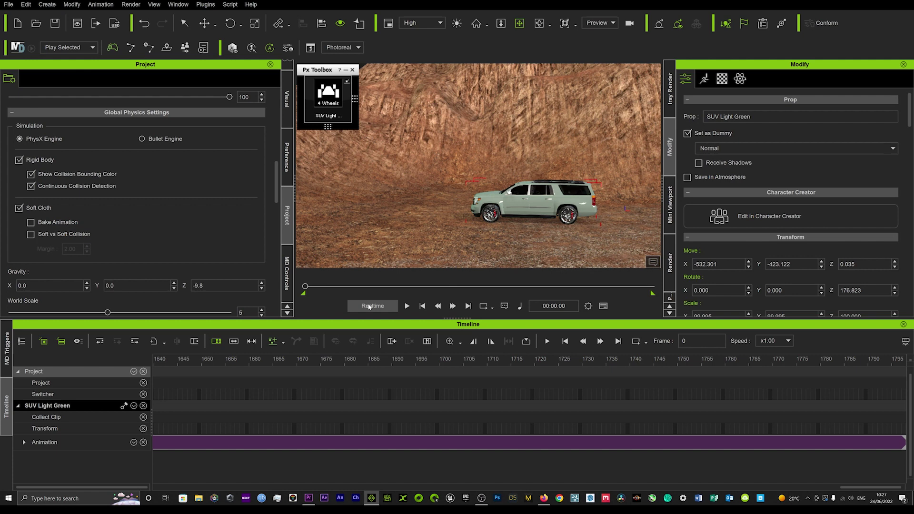
pyautogui.press('space')
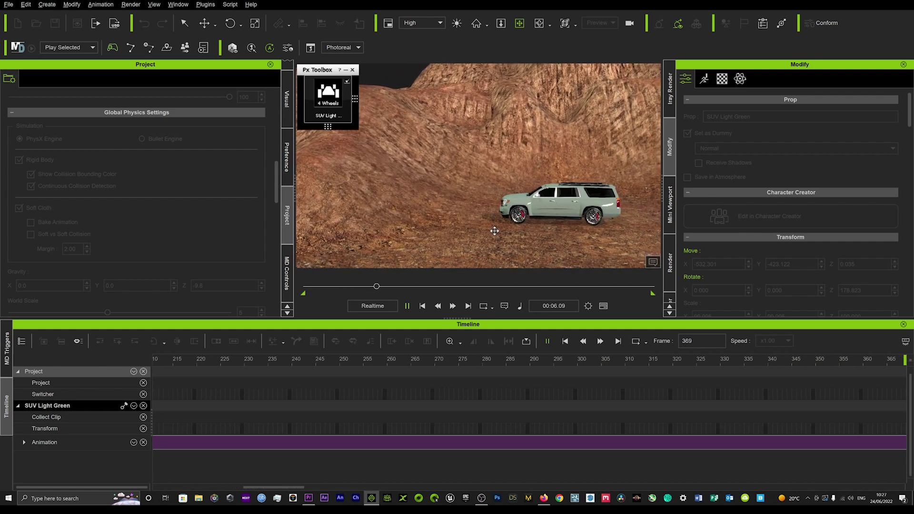
pyautogui.press('space')
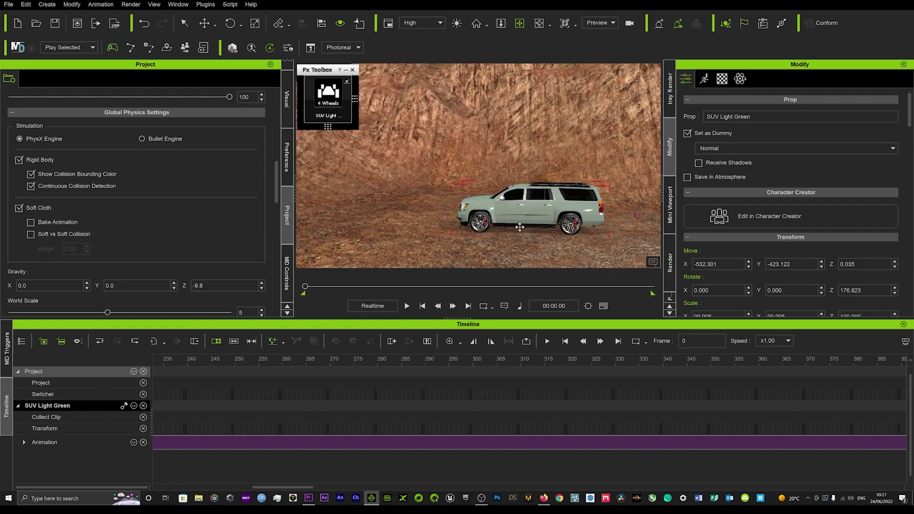
pyautogui.scroll(5, 520, 227)
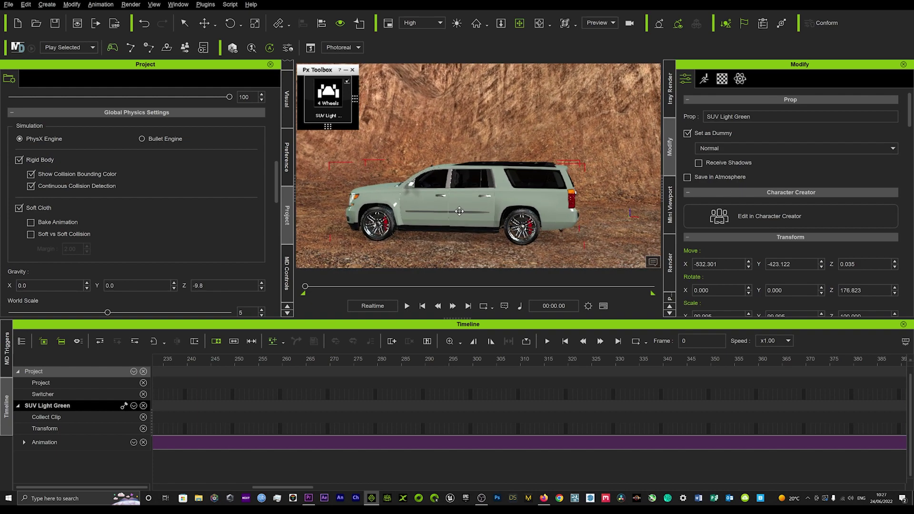
pyautogui.moveTo(459, 211); pyautogui.dragTo(490, 209, button='middle')
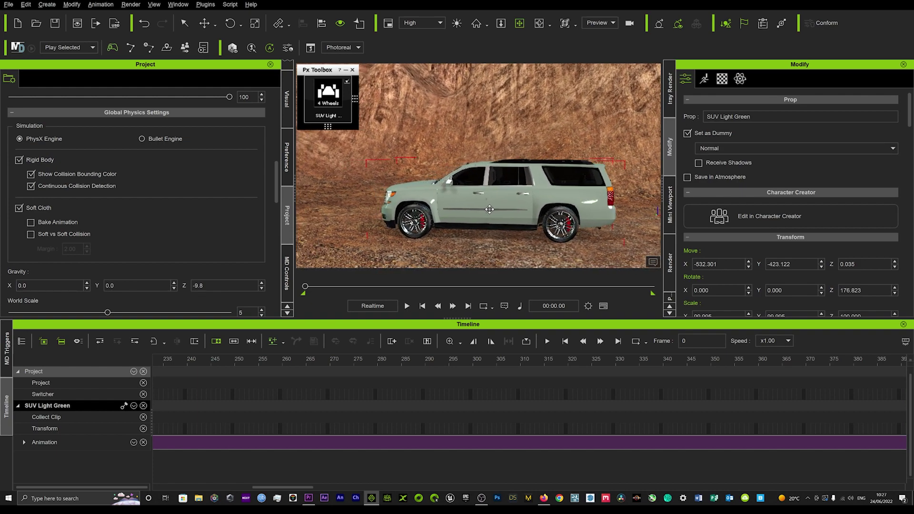
# - Create a Linear Camera and attach it to the SUV
pyautogui.click(48, 5)
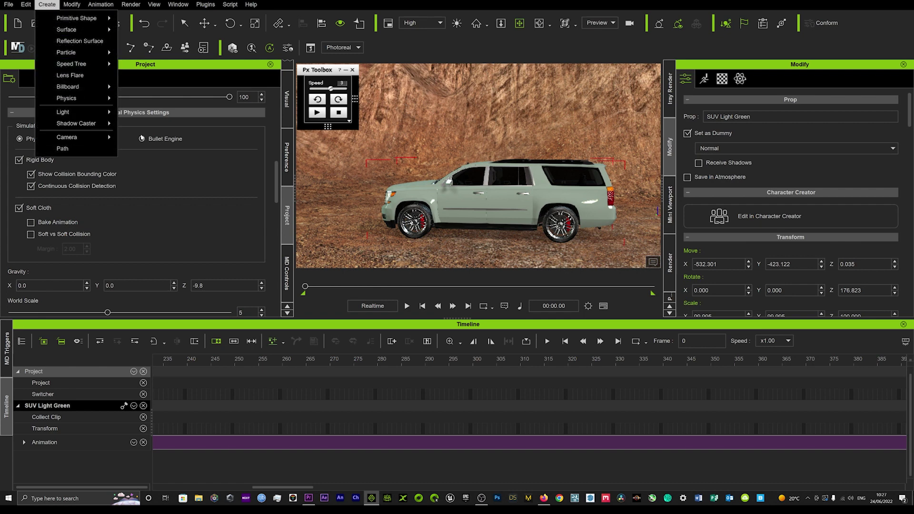
pyautogui.moveTo(101, 139)
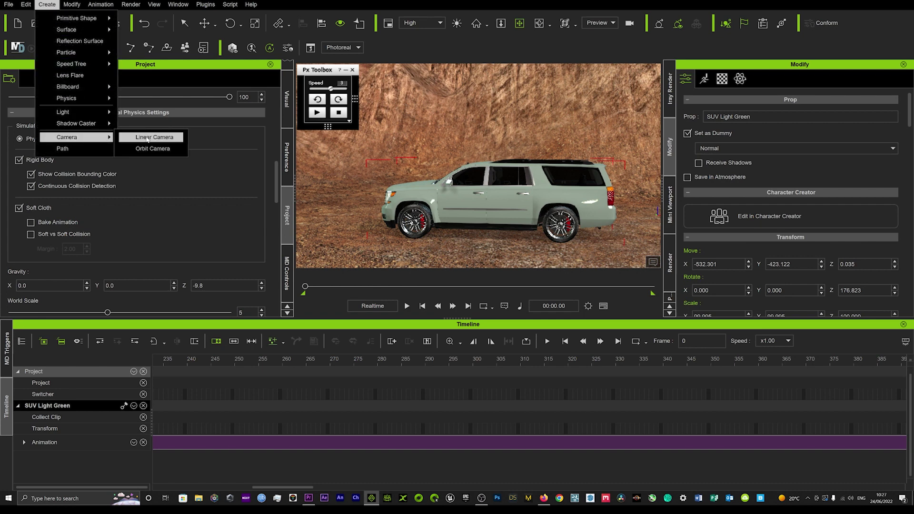
pyautogui.click(148, 138)
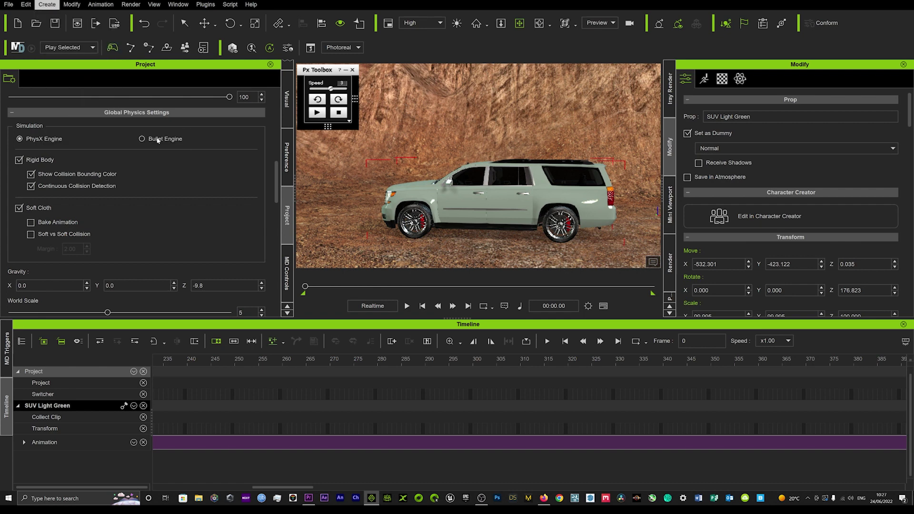
pyautogui.rightClick(518, 166)
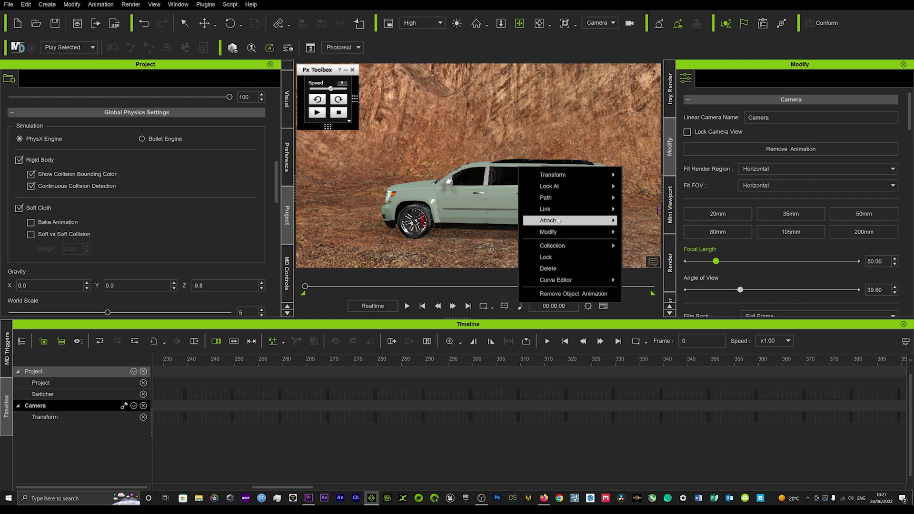
pyautogui.click(634, 222)
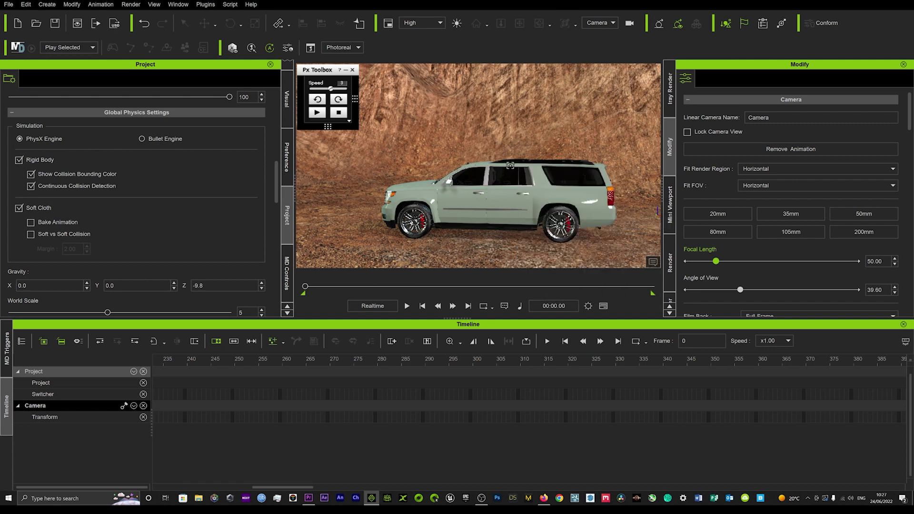
# - Preview the camera riding with the SUV, then rewind to frame 0
pyautogui.press('space')
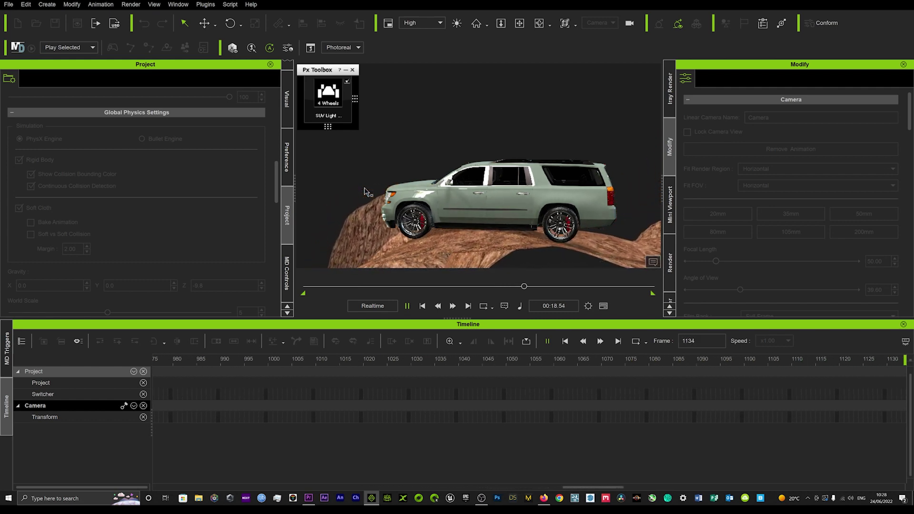
pyautogui.press('space')
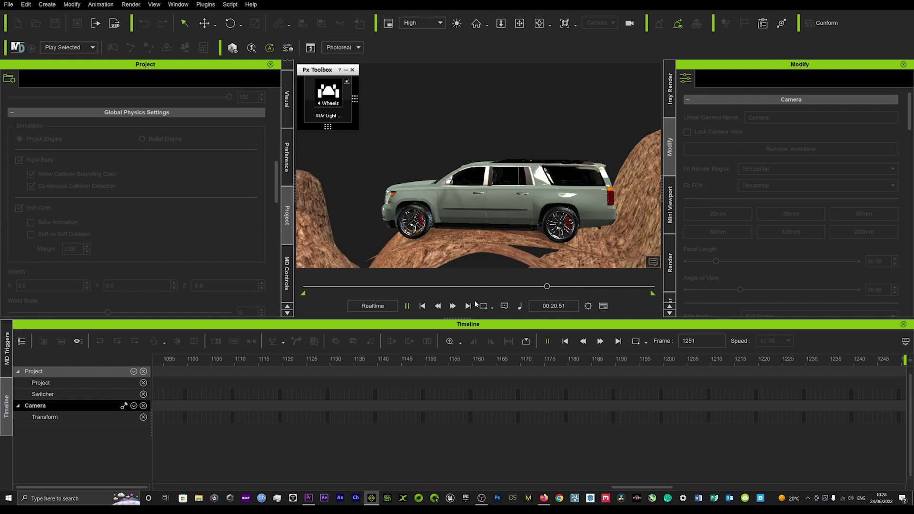
pyautogui.moveTo(547, 288); pyautogui.dragTo(318, 287)
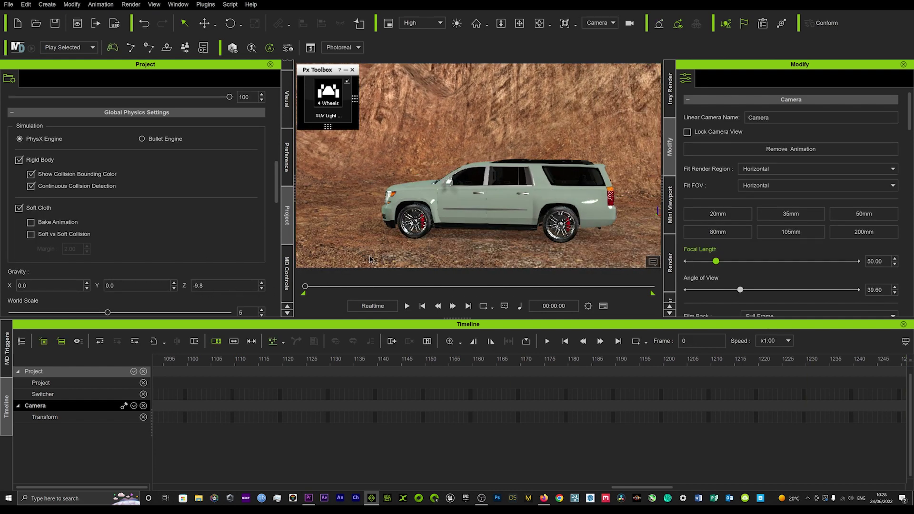
# - Launch Python Samples > Smooth Camera Follow and dock its panel at the viewport's right side
pyautogui.click(205, 5)
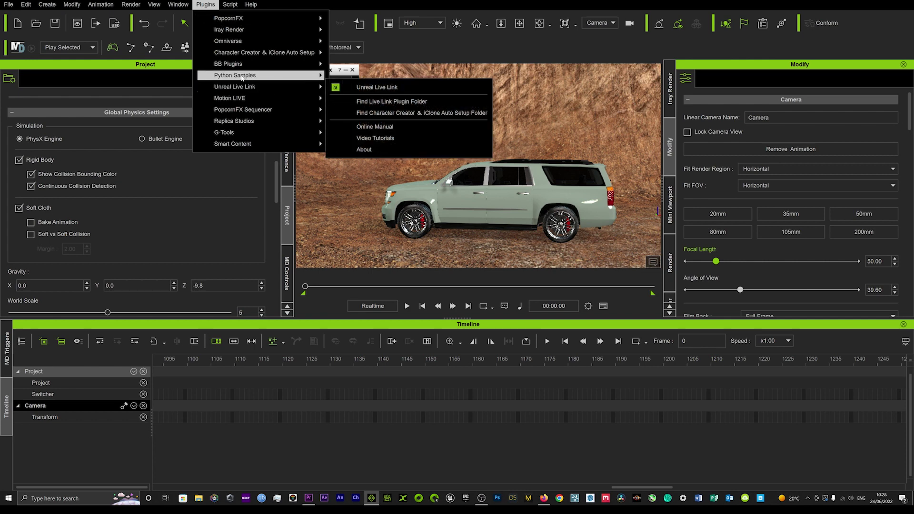
pyautogui.moveTo(312, 78)
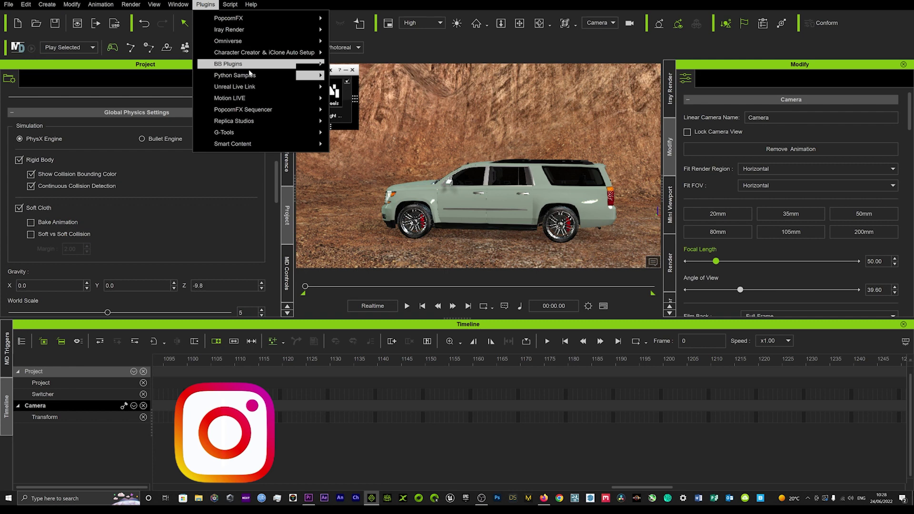
pyautogui.moveTo(267, 76)
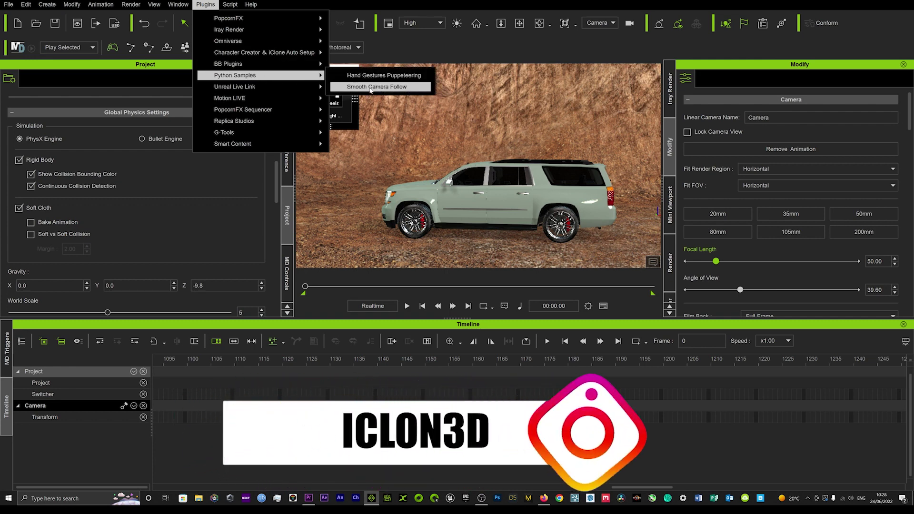
pyautogui.click(375, 90)
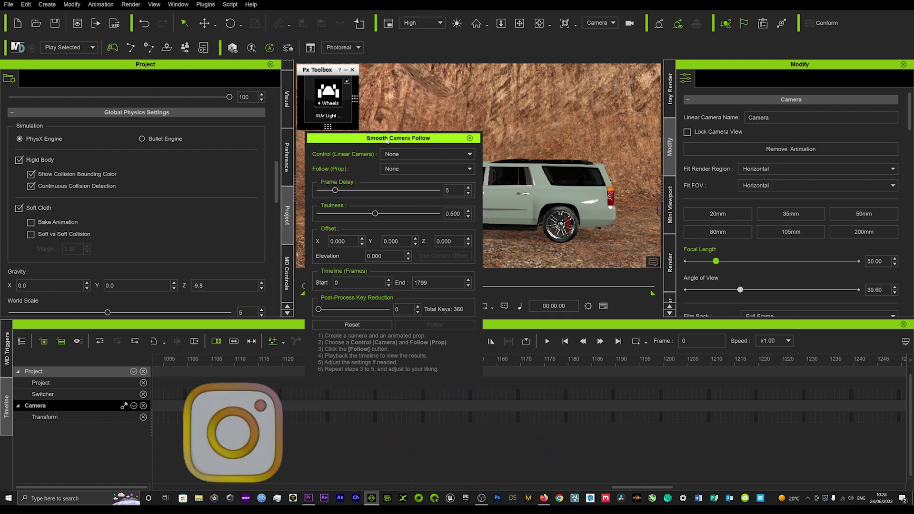
pyautogui.moveTo(389, 138); pyautogui.dragTo(157, 81)
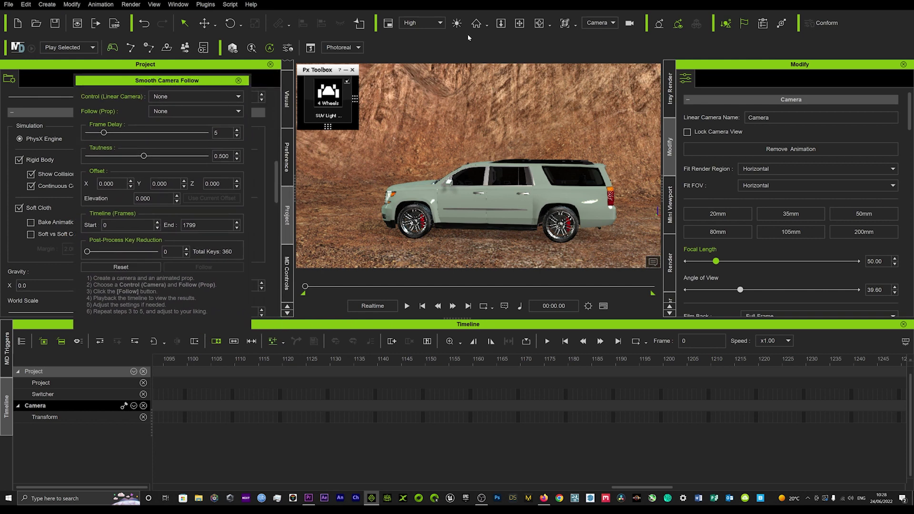
pyautogui.click(331, 91)
pyautogui.moveTo(162, 81); pyautogui.dragTo(553, 76)
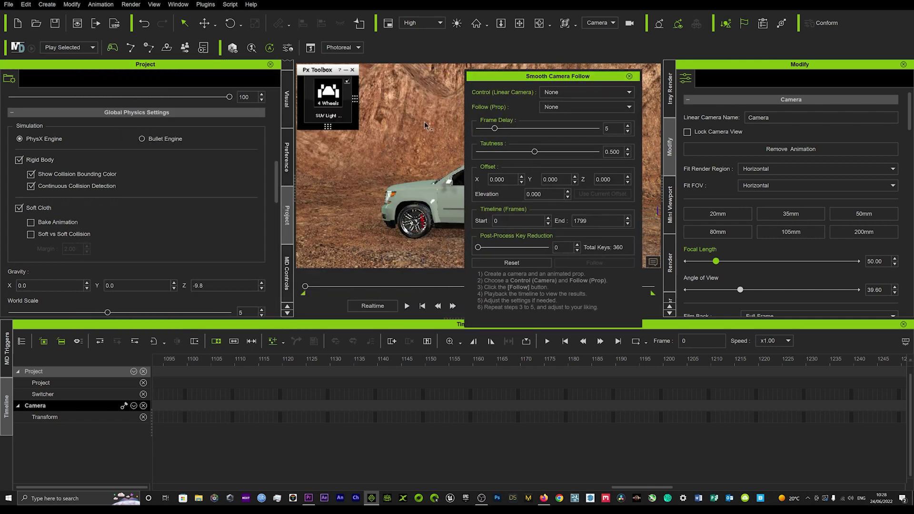
# - Browse the side tabs and Modify panel, then move the Smooth Camera Follow dialog into the left panel
pyautogui.click(284, 178)
pyautogui.click(289, 160)
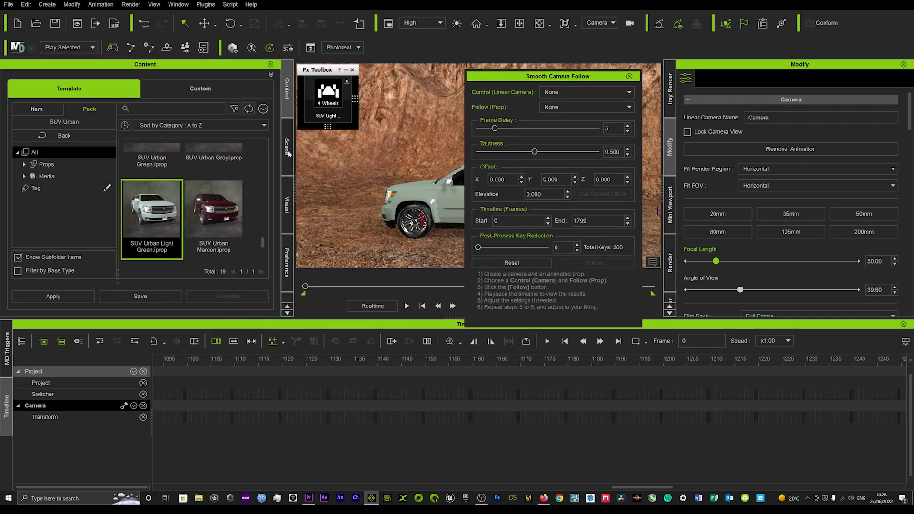
pyautogui.click(287, 143)
pyautogui.click(287, 138)
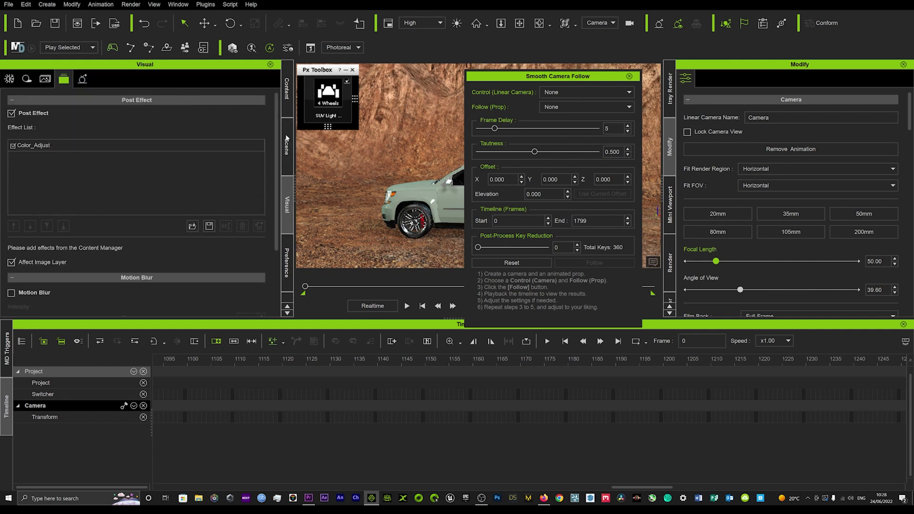
pyautogui.scroll(-10, 764, 187)
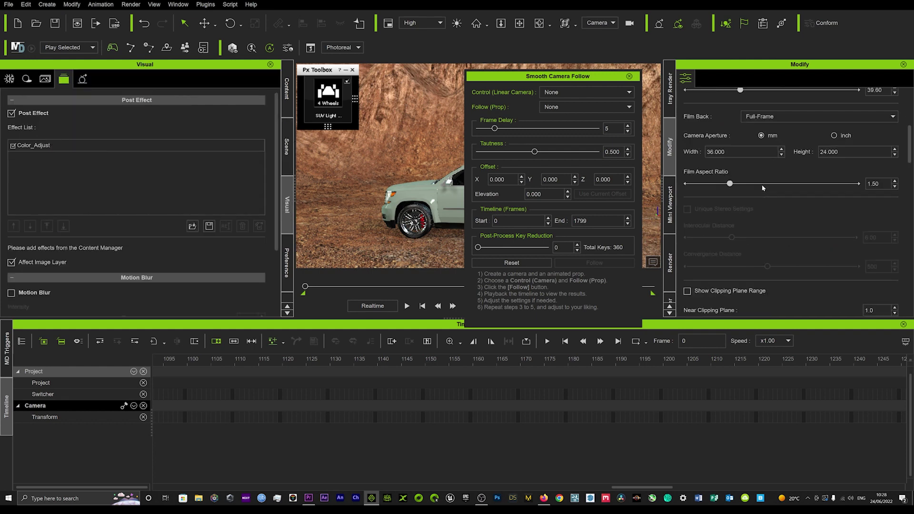
pyautogui.scroll(3, 759, 186)
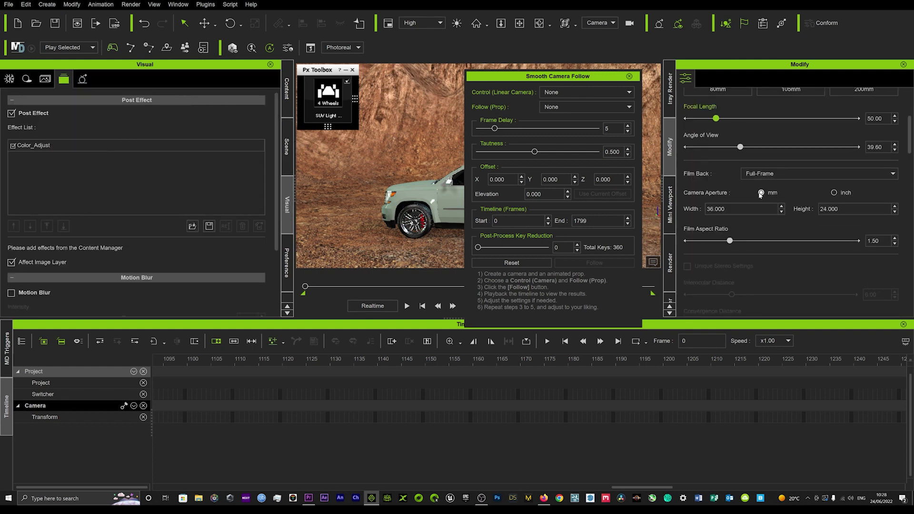
pyautogui.scroll(-3, 757, 195)
pyautogui.scroll(-6, 756, 196)
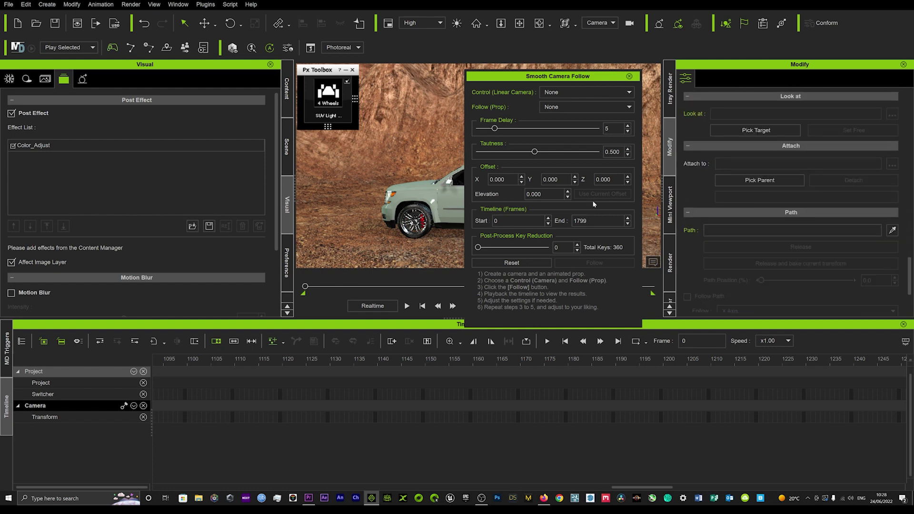
pyautogui.moveTo(531, 73); pyautogui.dragTo(139, 115)
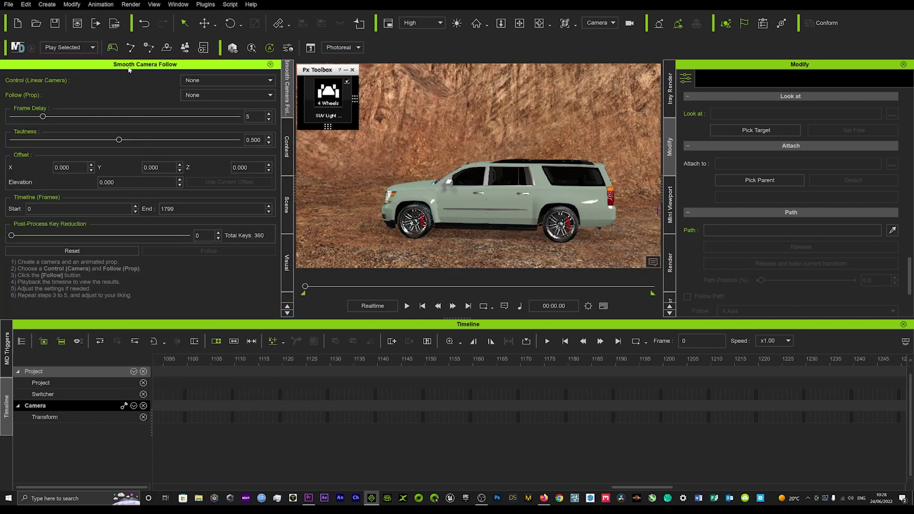
# - Check the available Control cameras, the viewport camera, and the Follow props lists
pyautogui.click(218, 82)
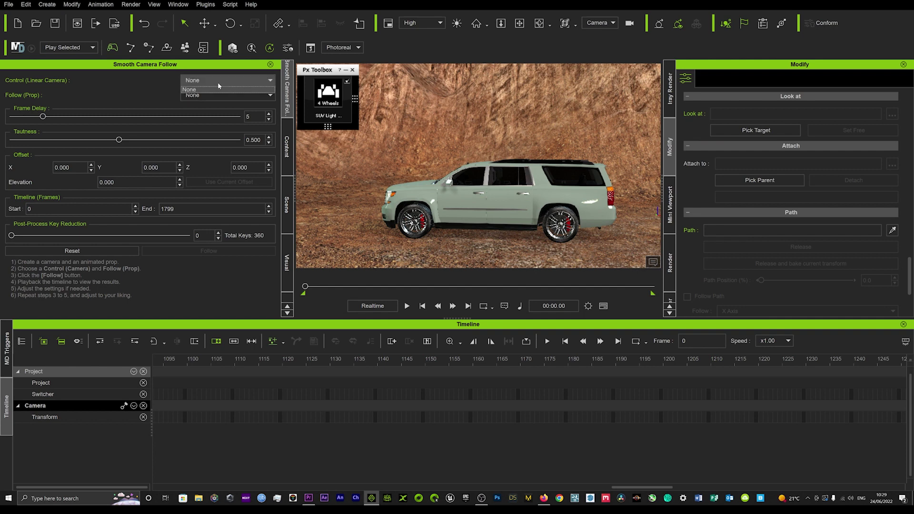
pyautogui.click(84, 84)
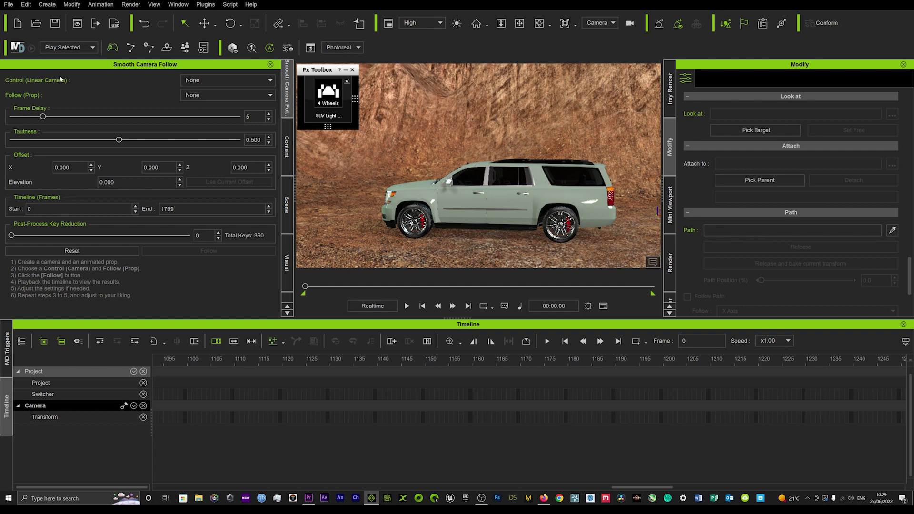
pyautogui.click(599, 23)
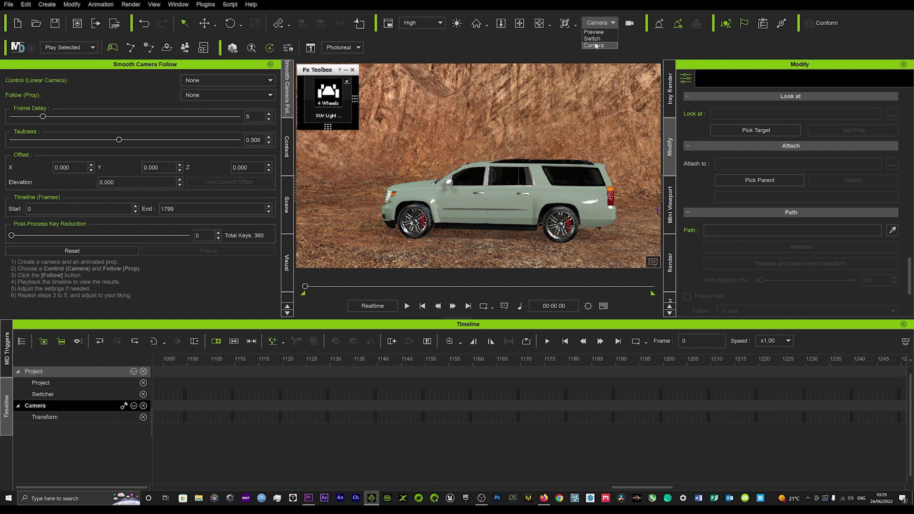
pyautogui.click(595, 46)
pyautogui.click(204, 78)
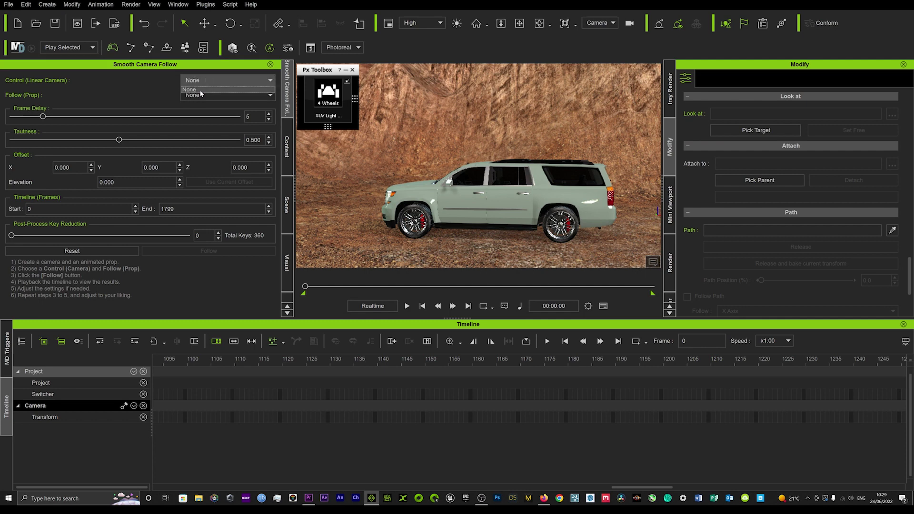
pyautogui.click(200, 92)
pyautogui.click(233, 93)
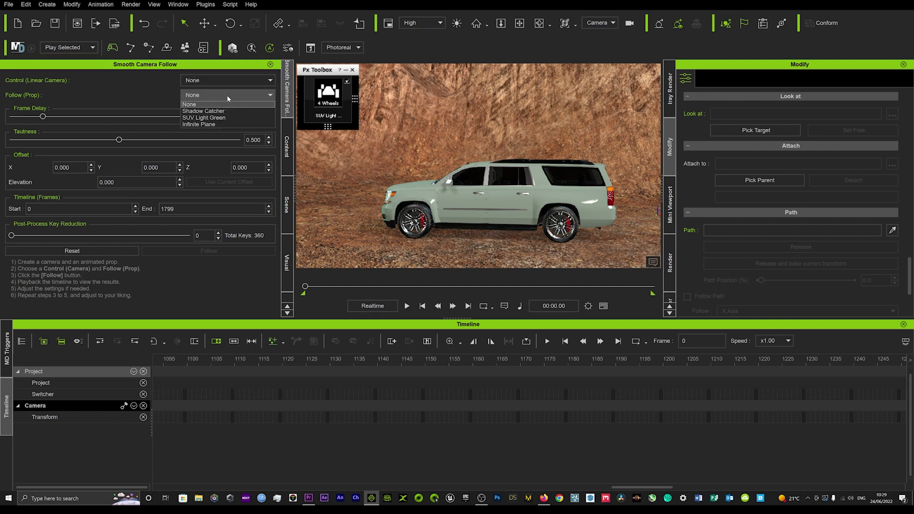
pyautogui.click(166, 79)
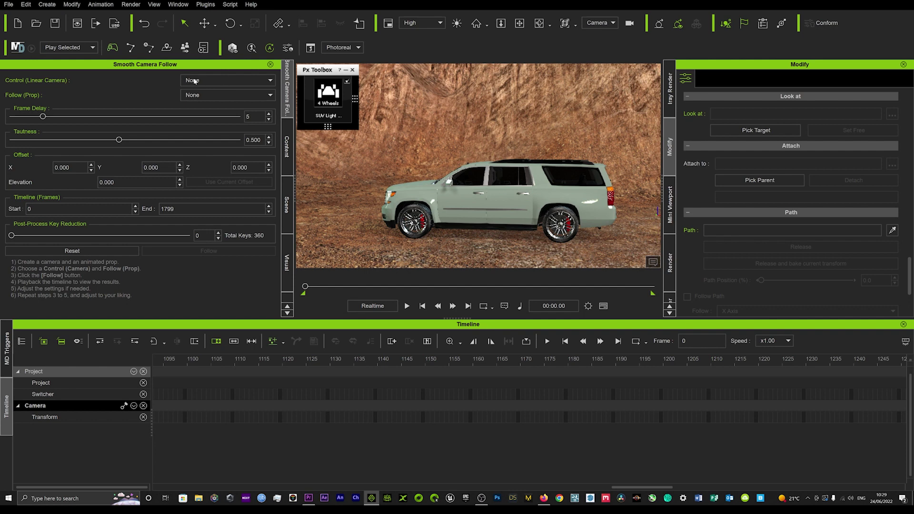
# - Delete the old Camera in the Scene tab and create a new Linear Camera
pyautogui.click(287, 205)
pyautogui.click(34, 273)
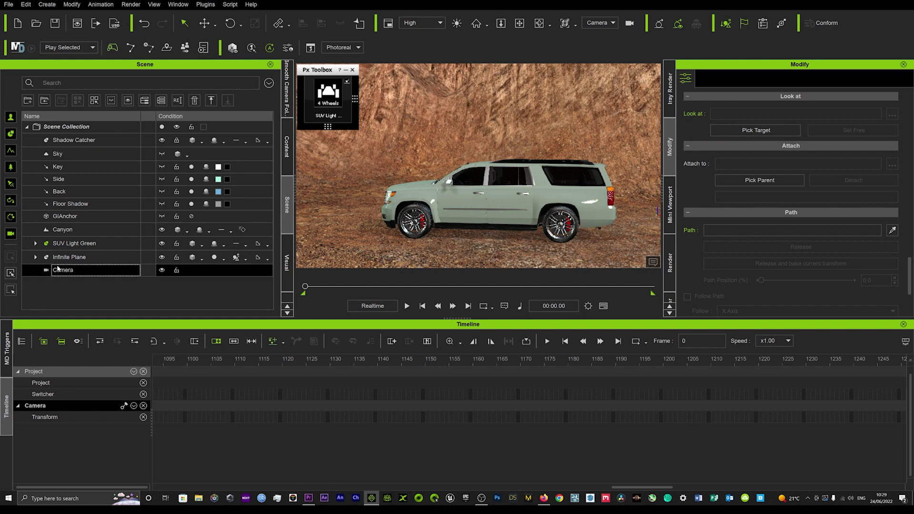
pyautogui.press('Delete')
pyautogui.click(47, 4)
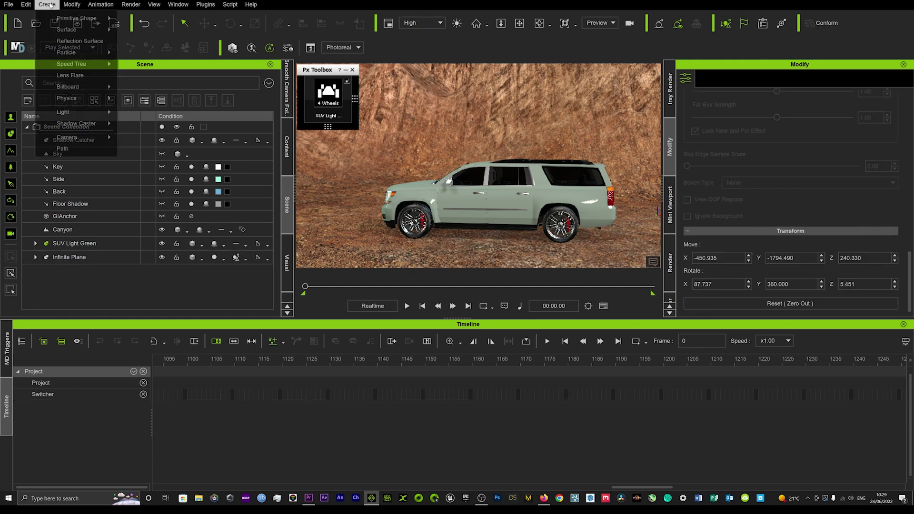
pyautogui.click(135, 138)
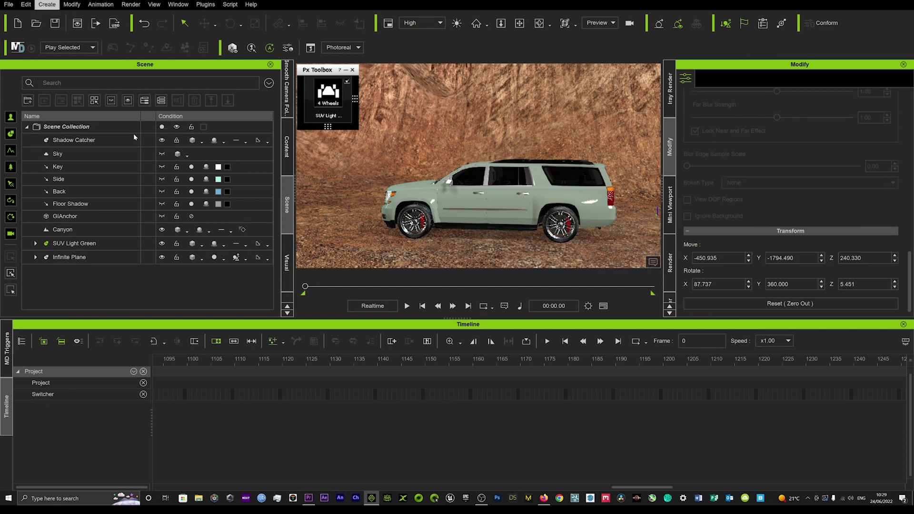
pyautogui.click(289, 112)
pyautogui.click(205, 81)
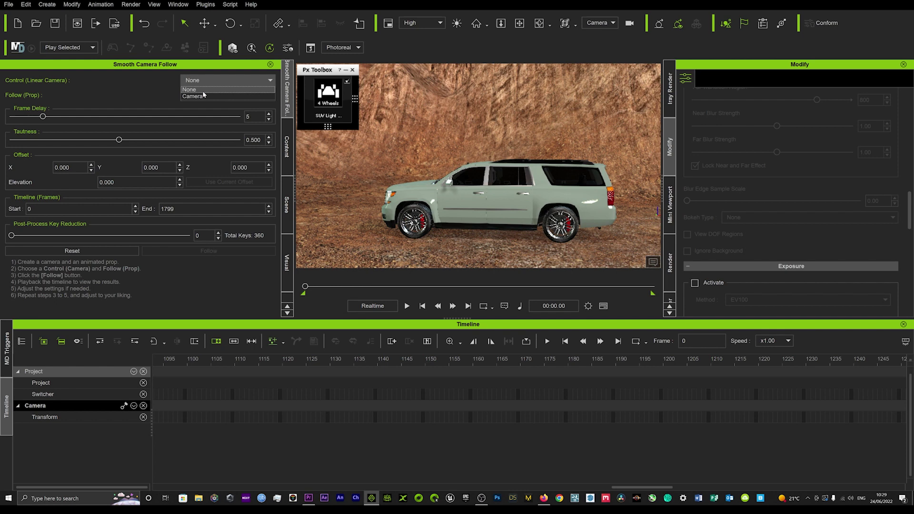
# - Set Control (Linear Camera) to Camera and Follow (Prop) to SUV Light Green
pyautogui.click(198, 97)
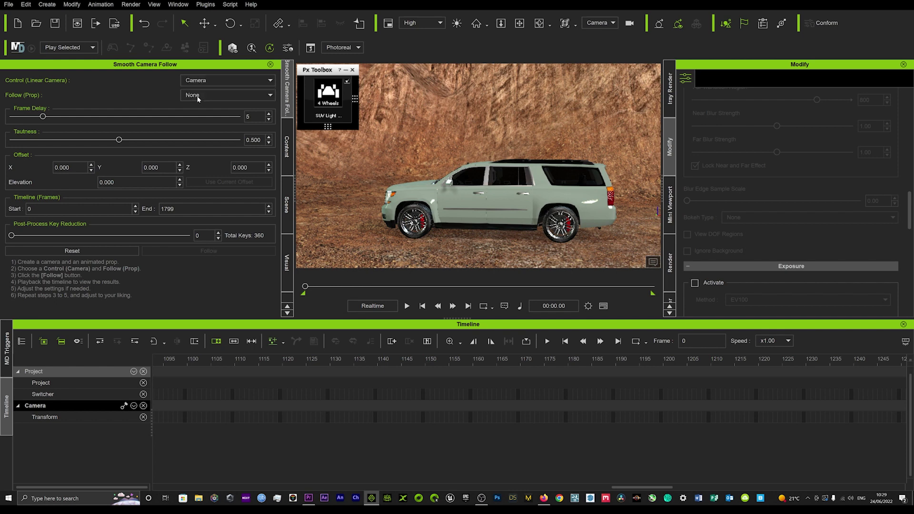
pyautogui.click(226, 98)
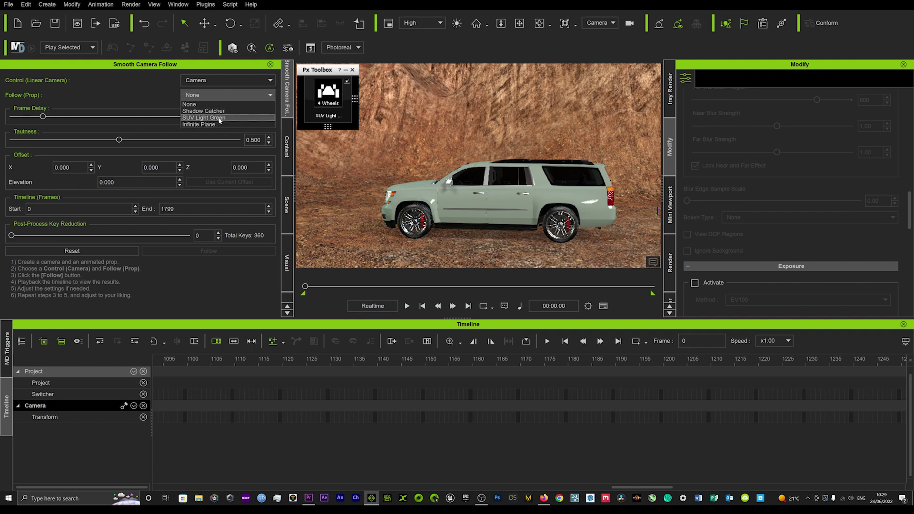
pyautogui.click(220, 118)
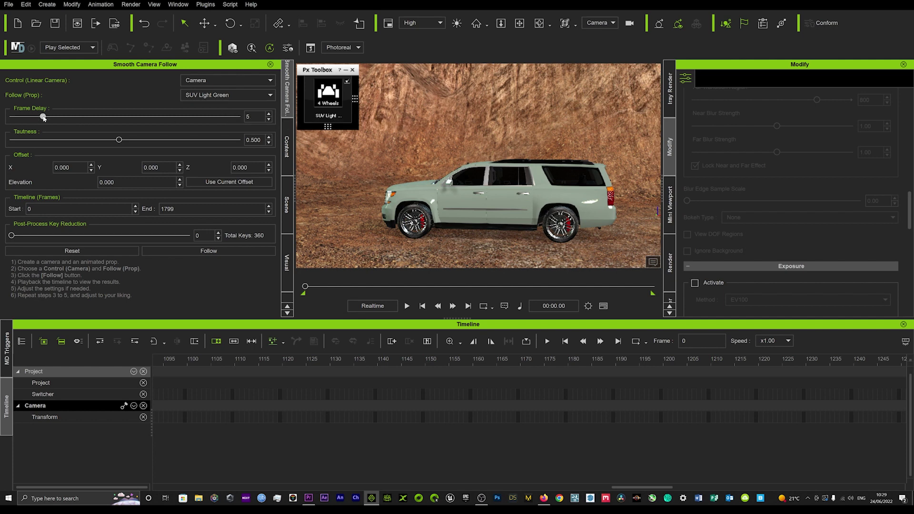
# - Set Frame Delay 2 and Tautness 0.304, then bake the follow onto Camera
pyautogui.moveTo(28, 117); pyautogui.dragTo(25, 117)
pyautogui.moveTo(271, 142); pyautogui.dragTo(269, 145)
pyautogui.moveTo(105, 140); pyautogui.dragTo(72, 141)
pyautogui.click(188, 251)
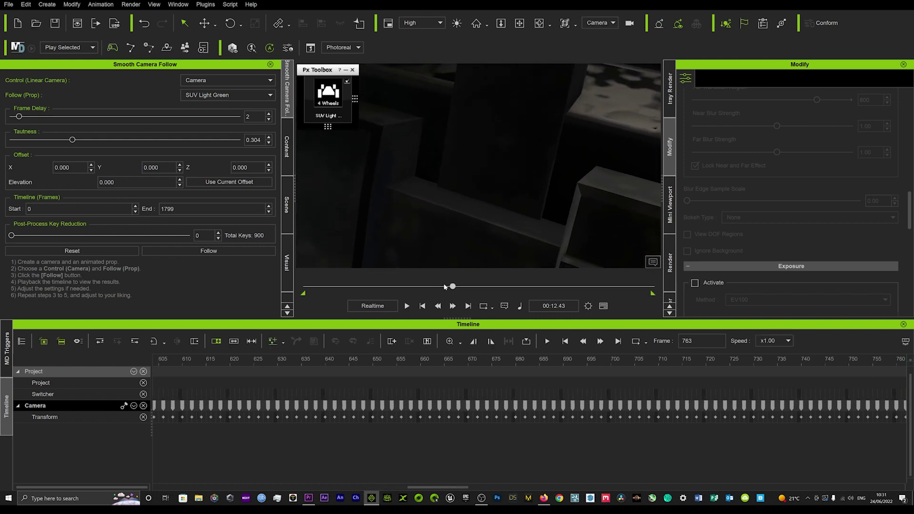
# - Store a level side view of the SUV as the follow offset, then preview from frame 0
pyautogui.click(209, 250)
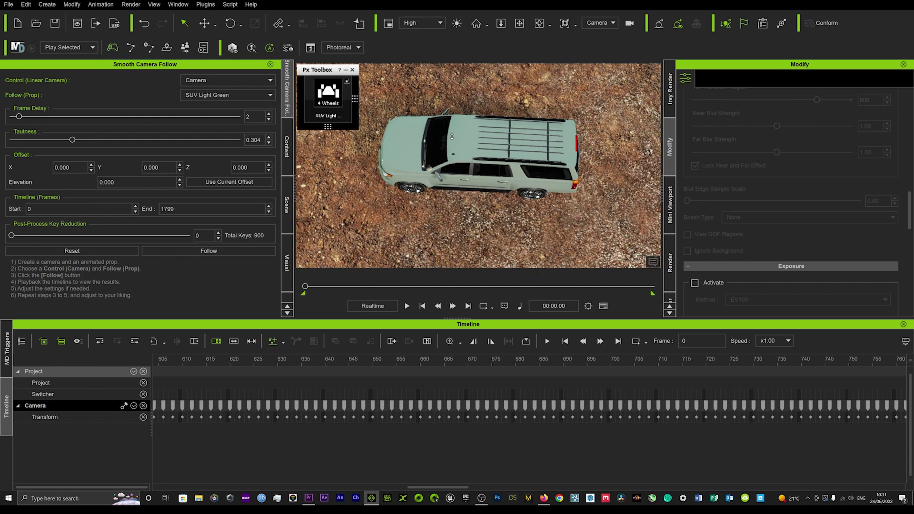
pyautogui.click(471, 133)
pyautogui.moveTo(471, 150); pyautogui.dragTo(501, 110, button='right')
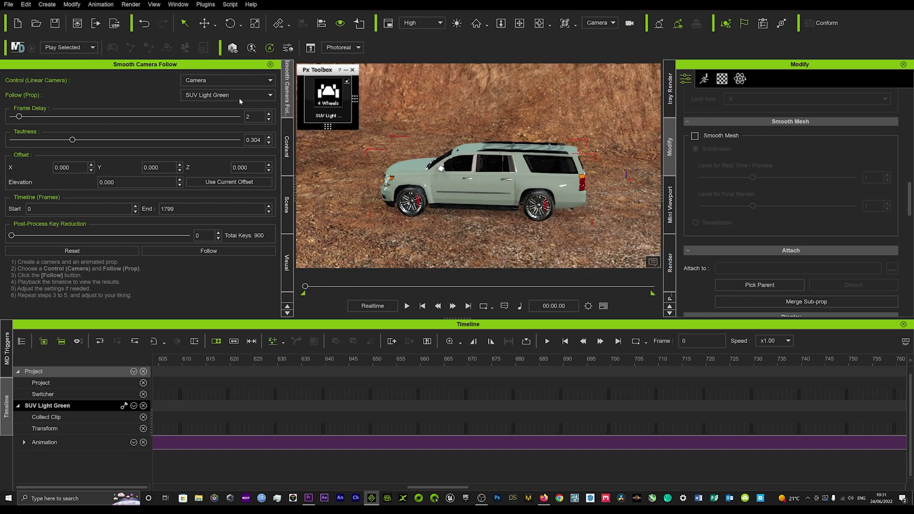
pyautogui.moveTo(524, 188); pyautogui.dragTo(523, 151, button='right')
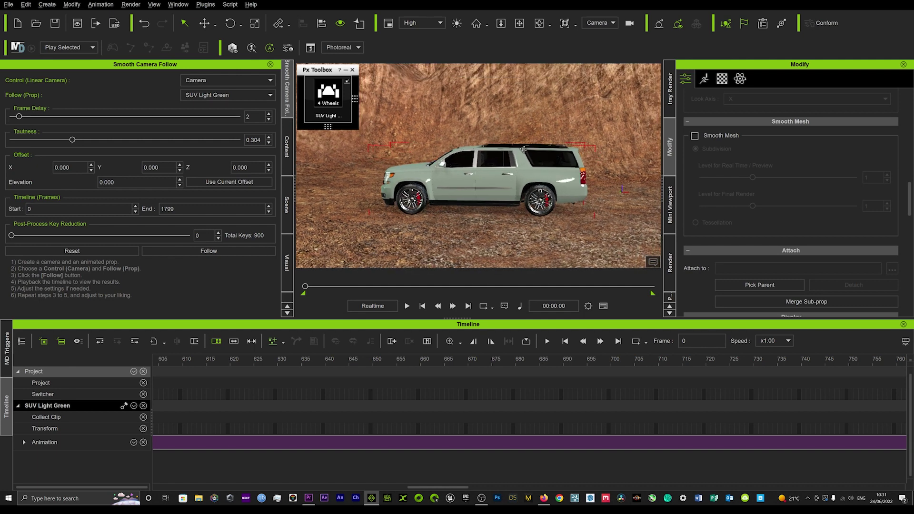
pyautogui.click(213, 184)
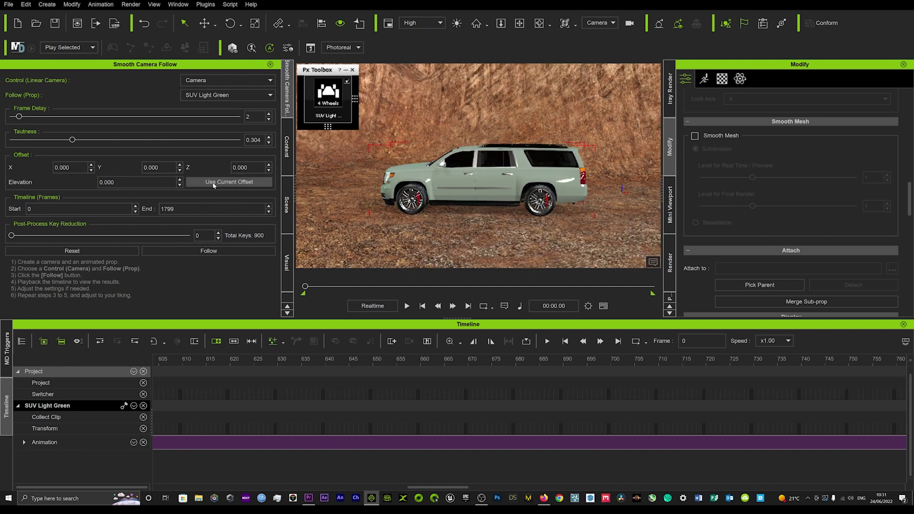
pyautogui.click(213, 184)
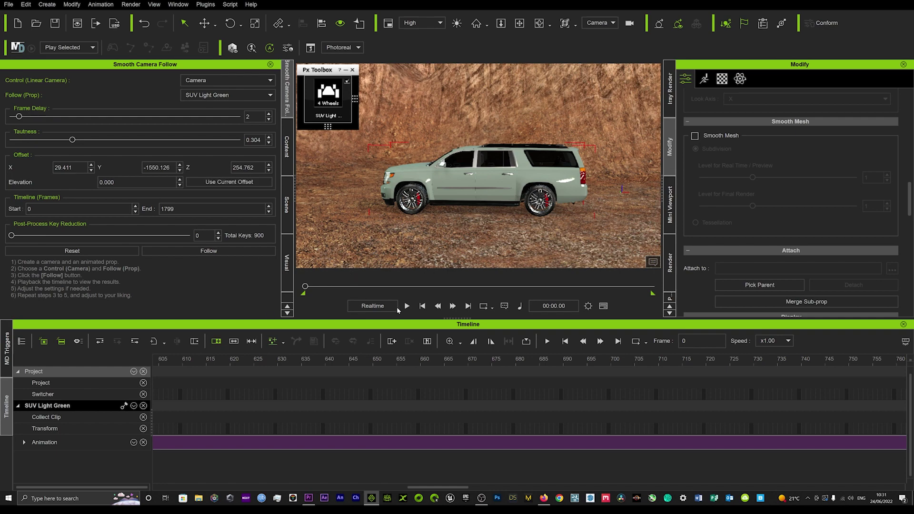
pyautogui.click(408, 306)
pyautogui.click(423, 307)
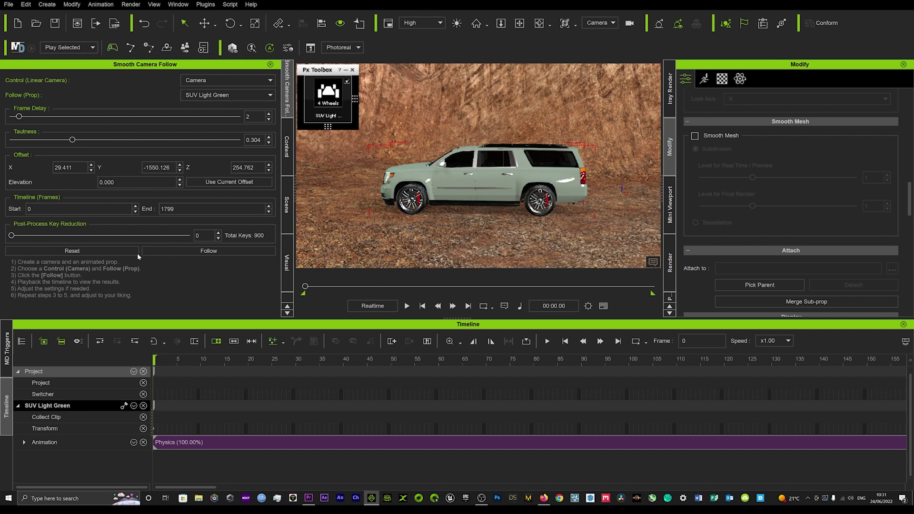
# - Re-bake the Camera follow keys using the new side-view offset
pyautogui.click(198, 250)
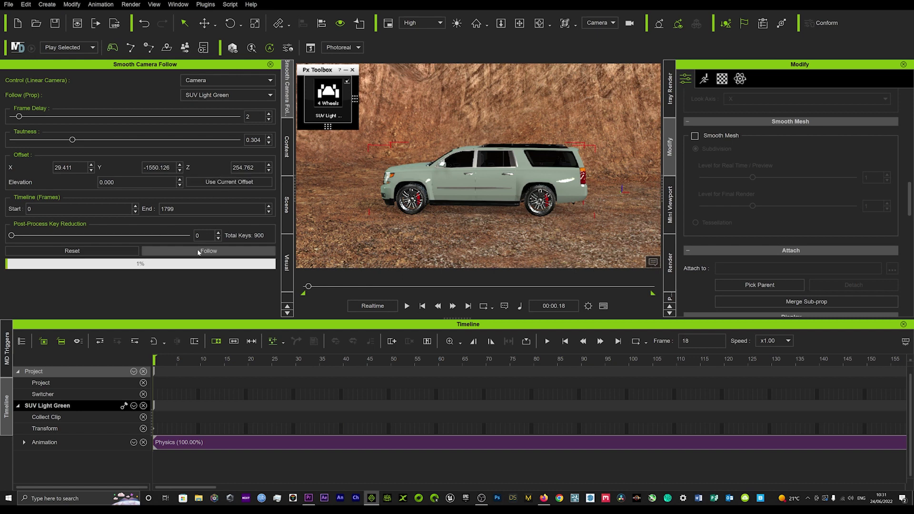